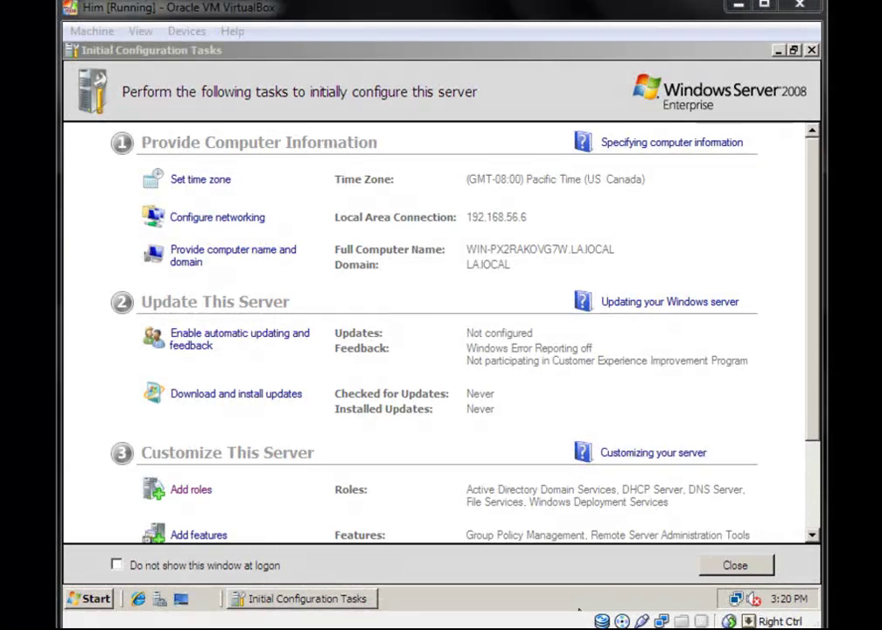
Launch Windows Deployment Services from Start > All Programs > Administrative Tools.
click(87, 598)
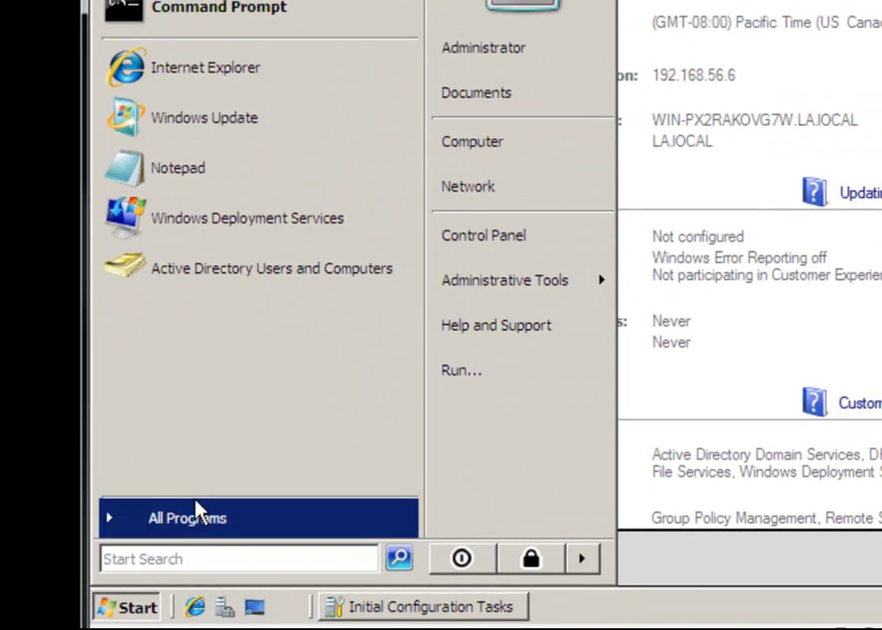
click(206, 519)
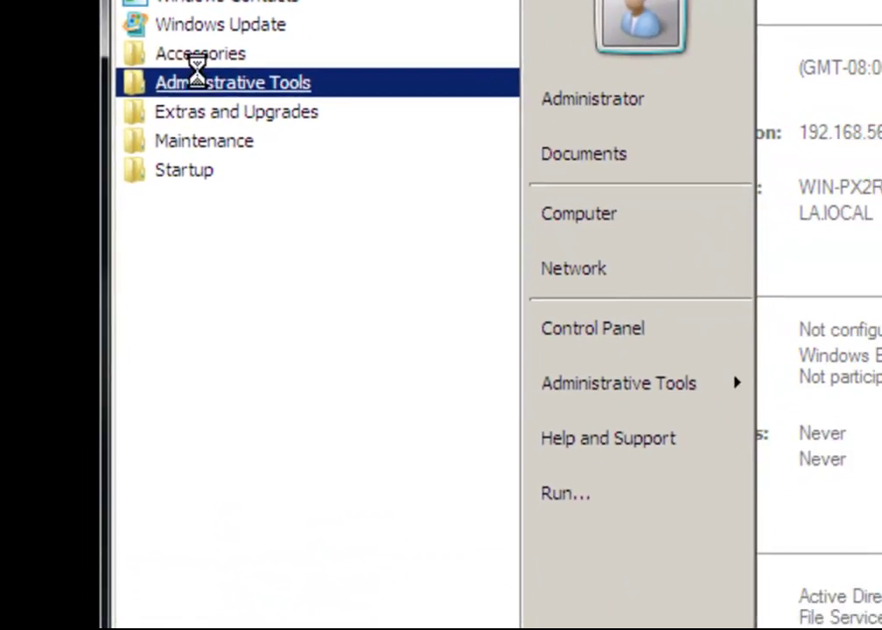
click(151, 99)
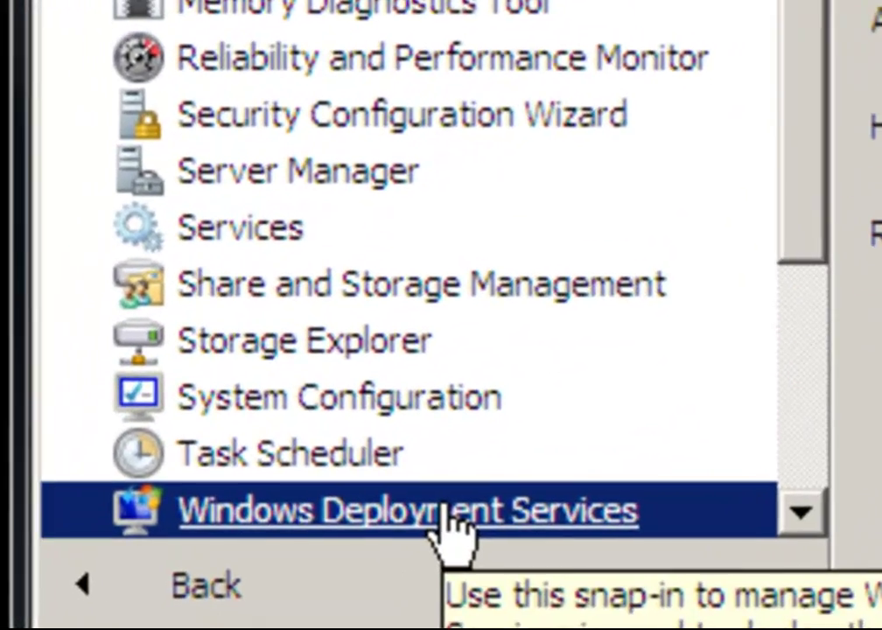
click(457, 564)
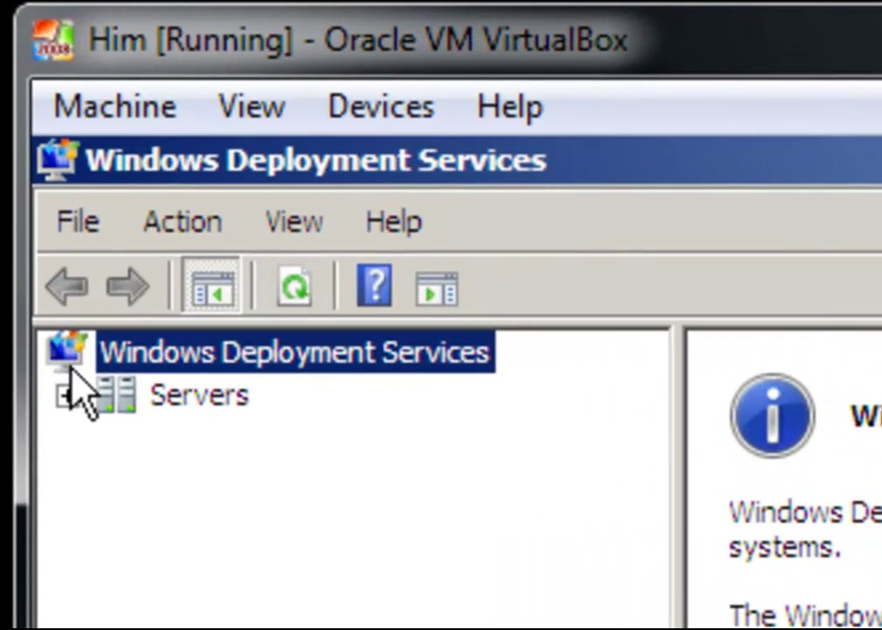
Expand Servers and the server node, then choose Add Boot Image on the Boot Images folder.
click(70, 397)
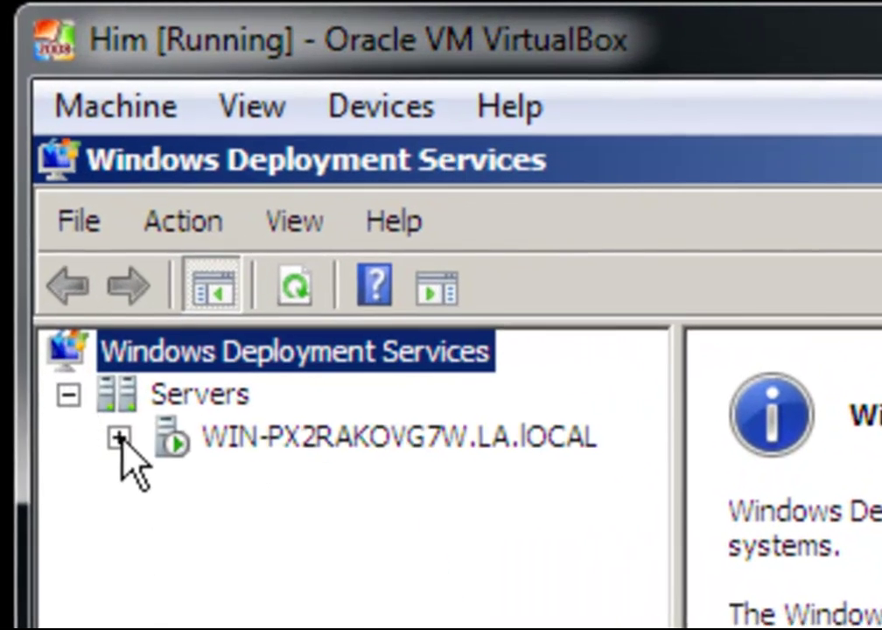
click(118, 438)
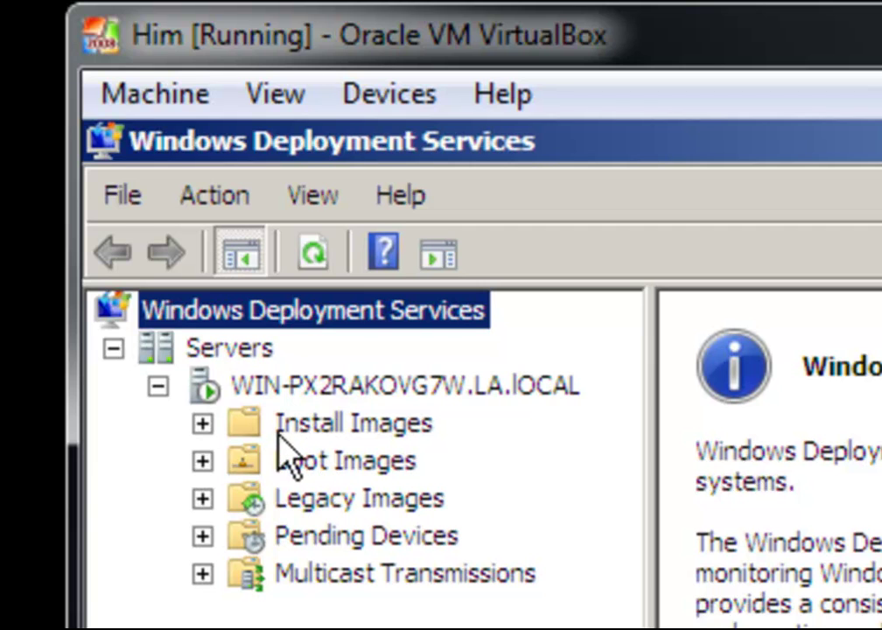
right_click(342, 463)
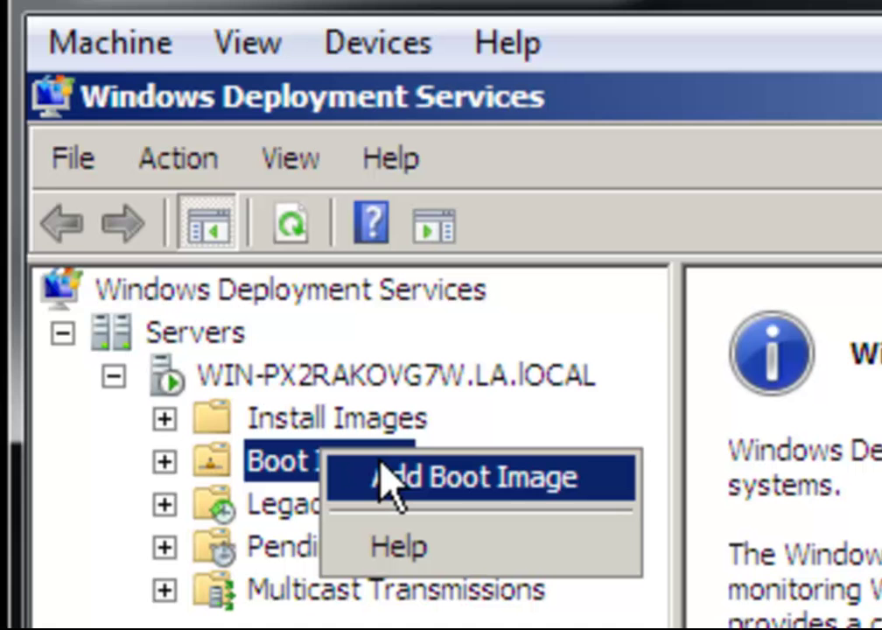
click(394, 473)
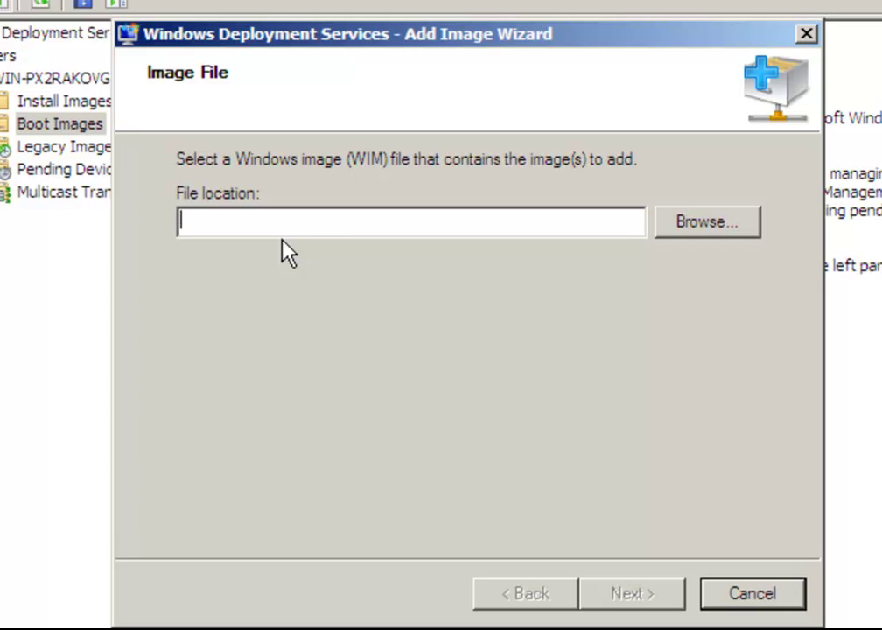
Browse for the WIM file, view the Computer drives, then cancel without choosing a file.
click(703, 230)
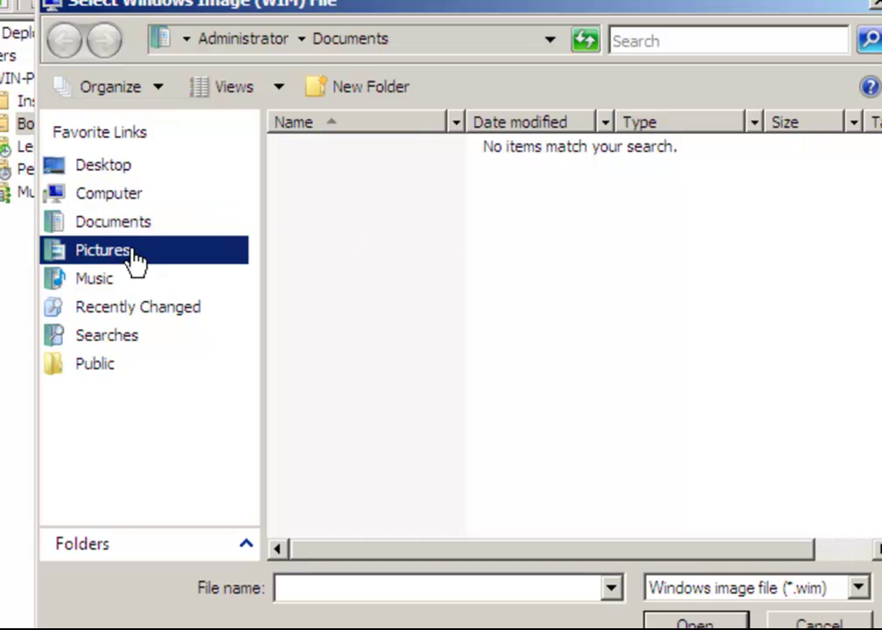
click(123, 194)
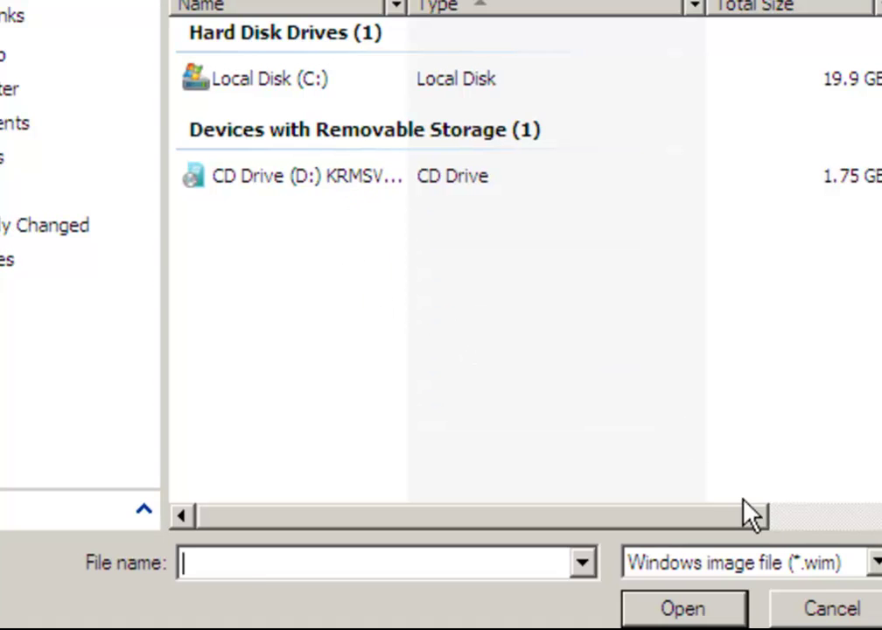
click(803, 610)
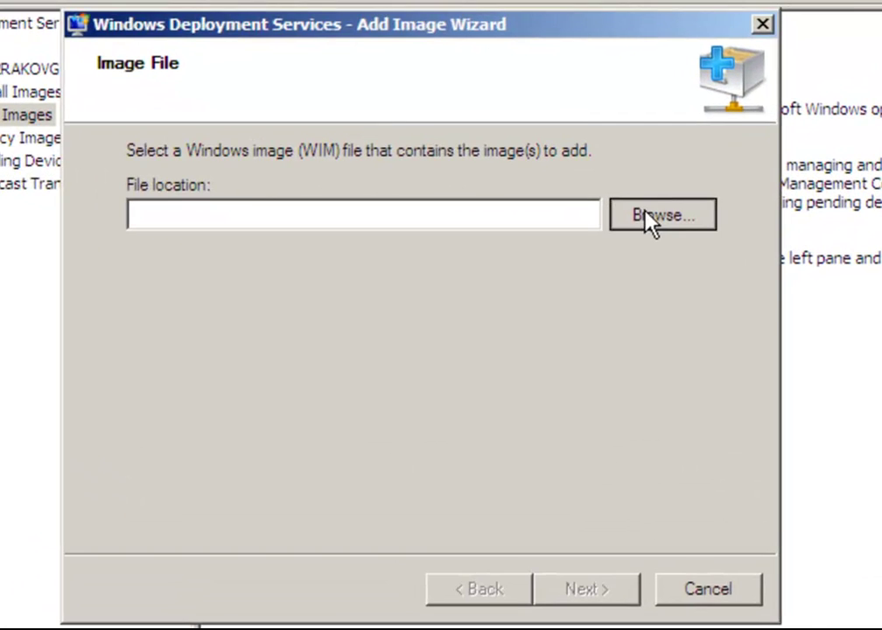
Reopen the file picker and explore the contents of CD Drive (D:).
click(649, 220)
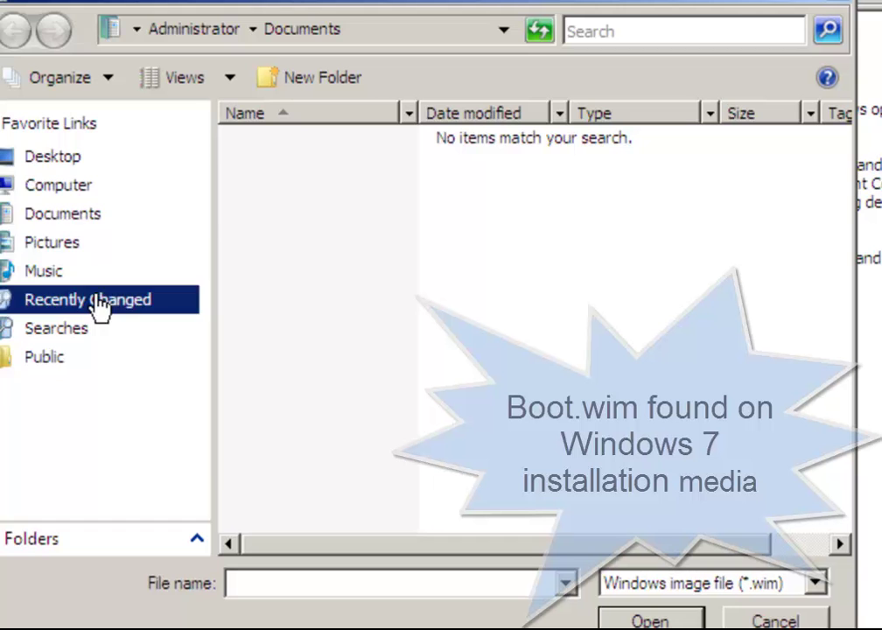
click(108, 184)
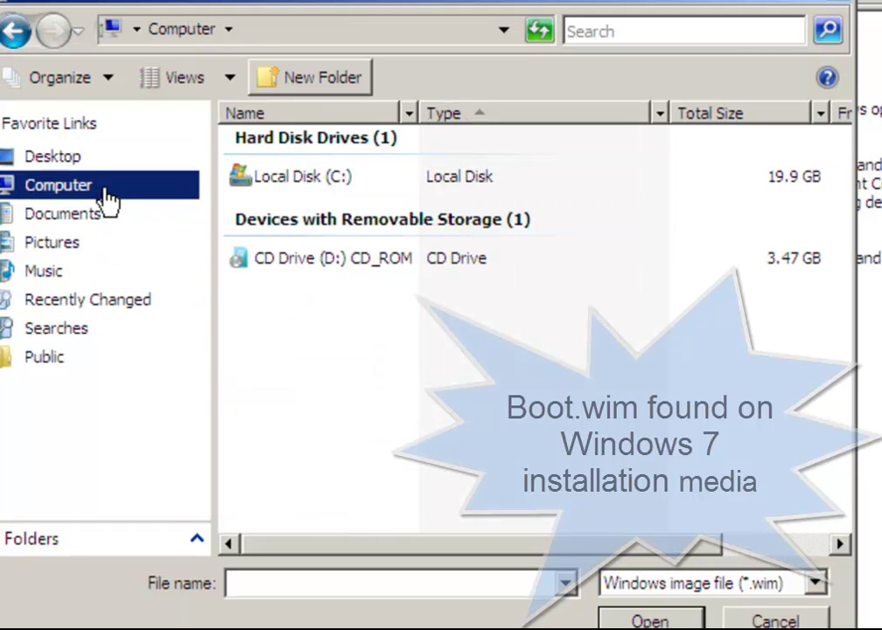
click(332, 261)
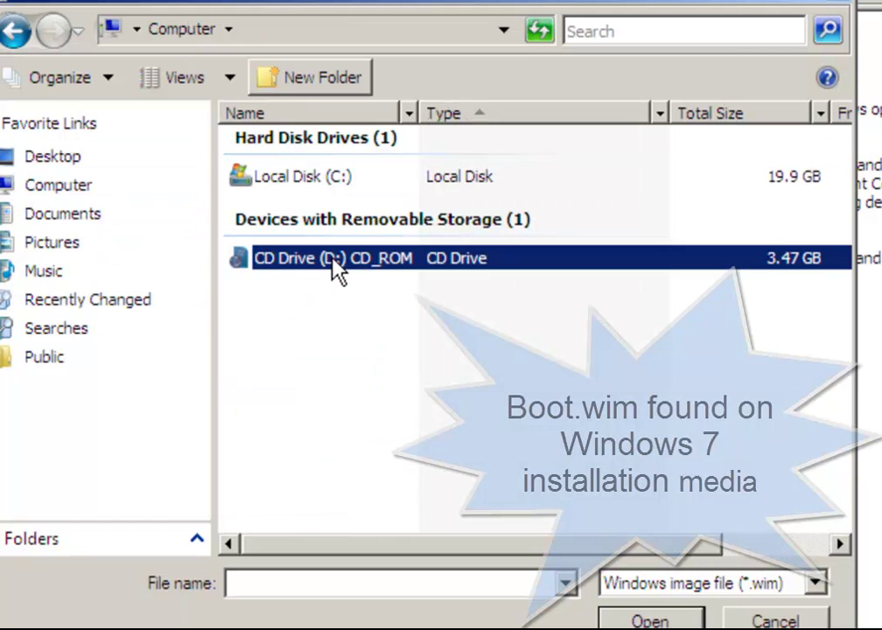
right_click(333, 261)
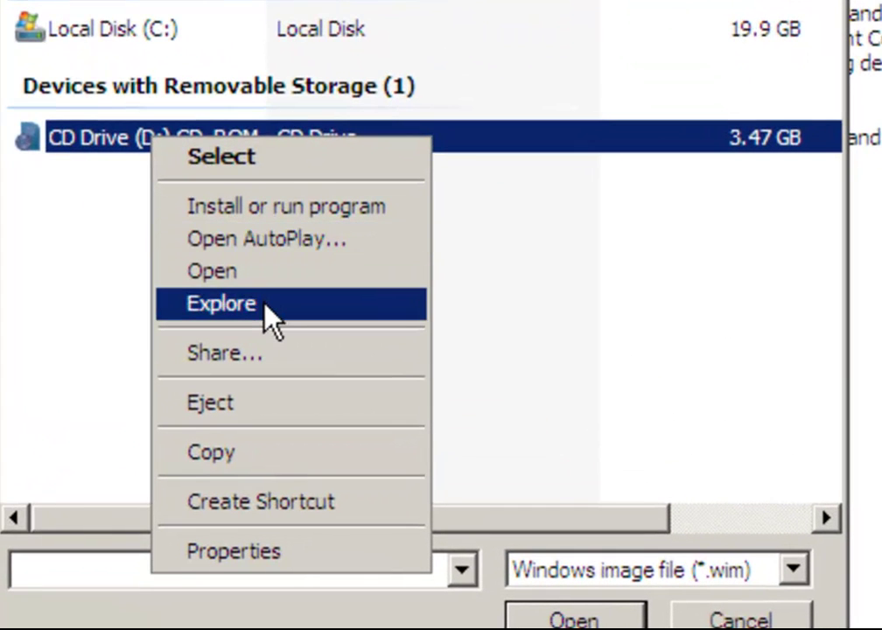
click(486, 350)
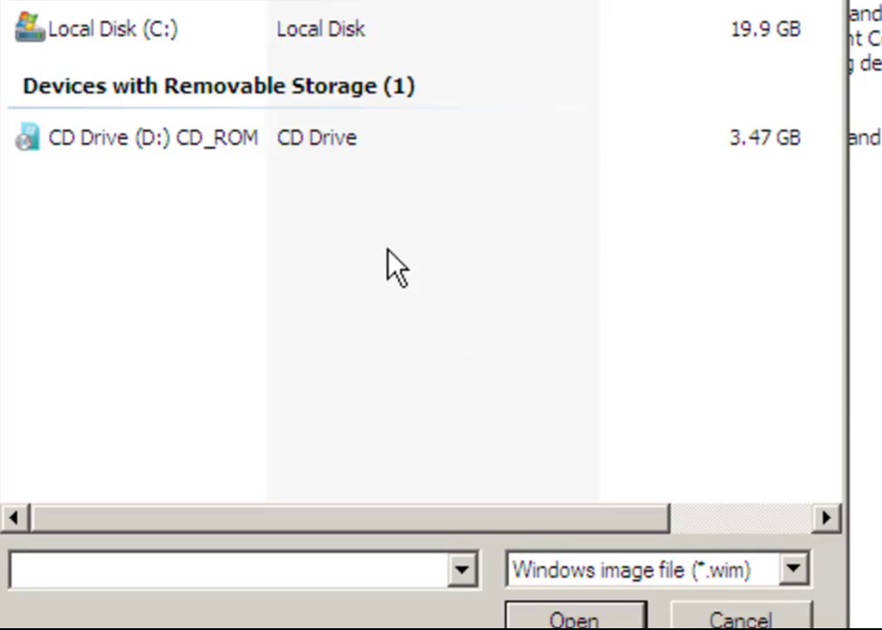
right_click(287, 146)
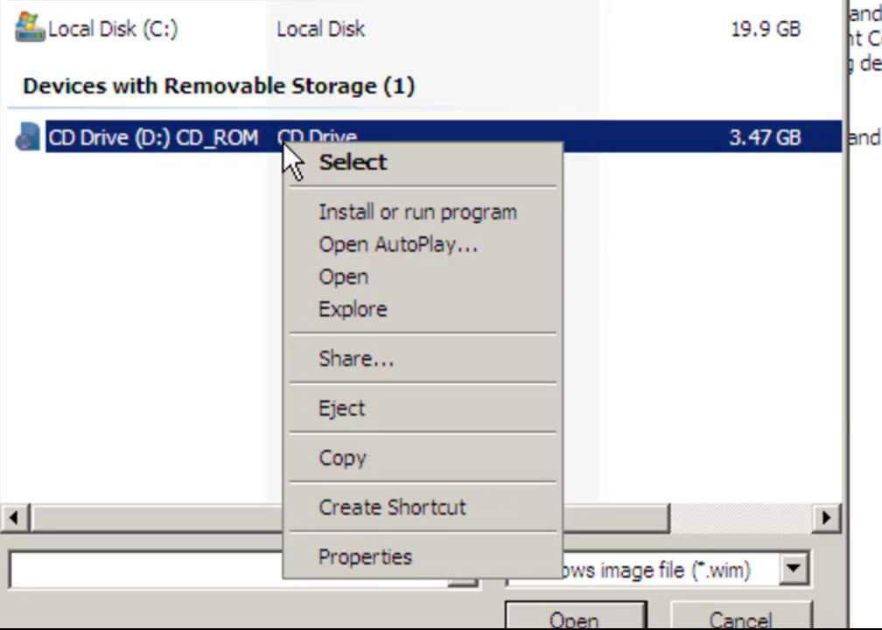
click(385, 311)
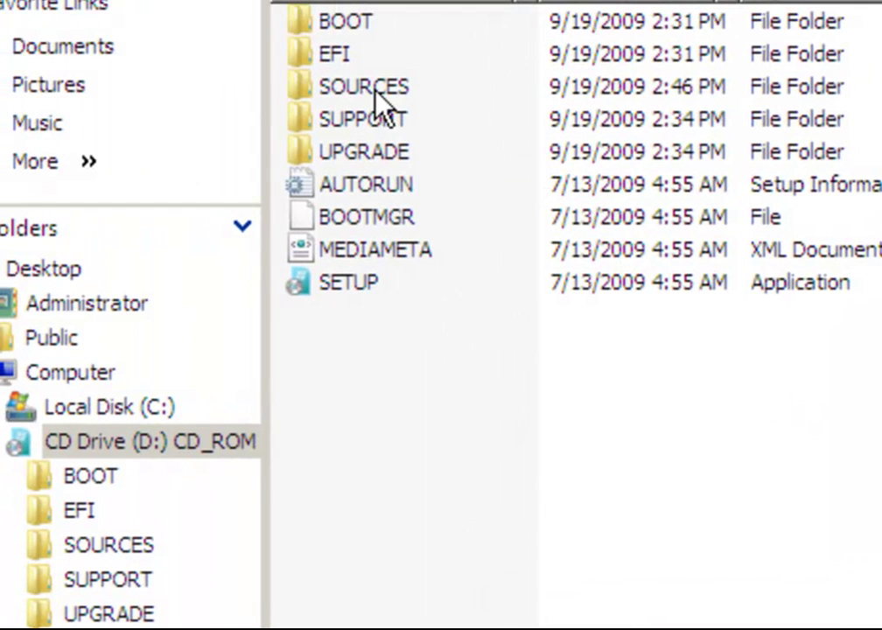
Locate BOOT.WIM in the disc's SOURCES folder, then return to the file picker at Computer.
double_click(375, 86)
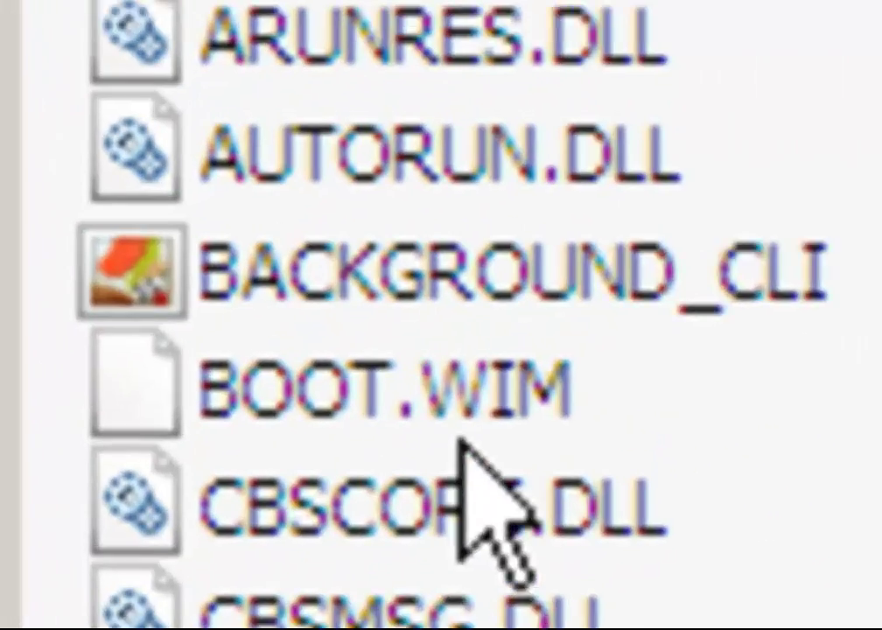
click(462, 438)
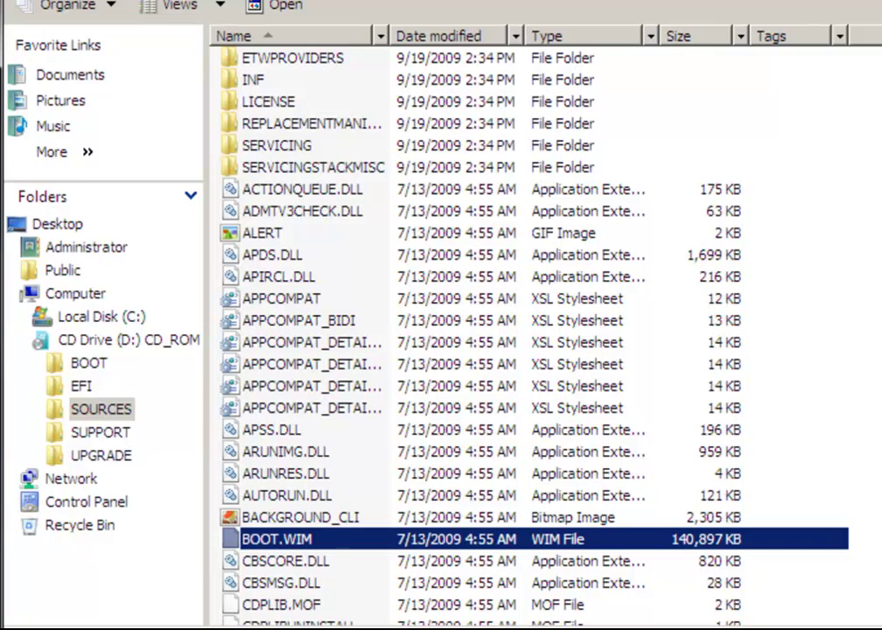
scroll(525, 332, down, 10)
scroll(525, 333, up, 8)
scroll(526, 333, up, 3)
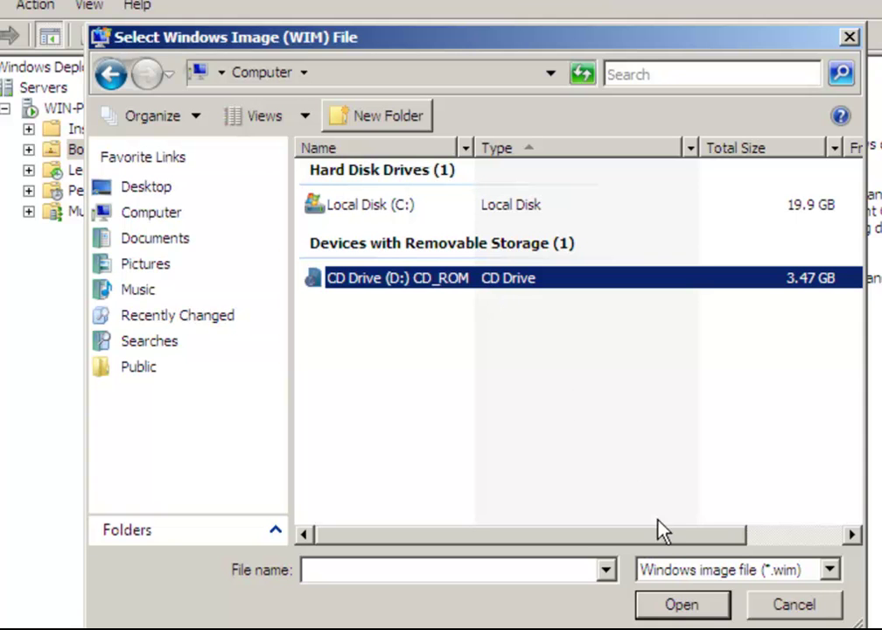
Choose D:\SOURCES\BOOT.WIM as the boot image file.
click(681, 606)
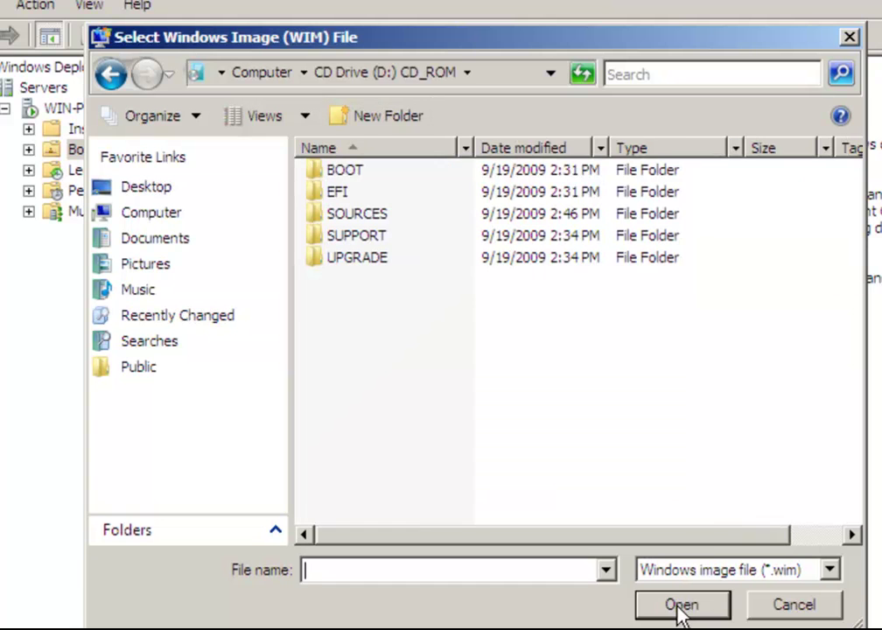
click(367, 220)
double_click(367, 220)
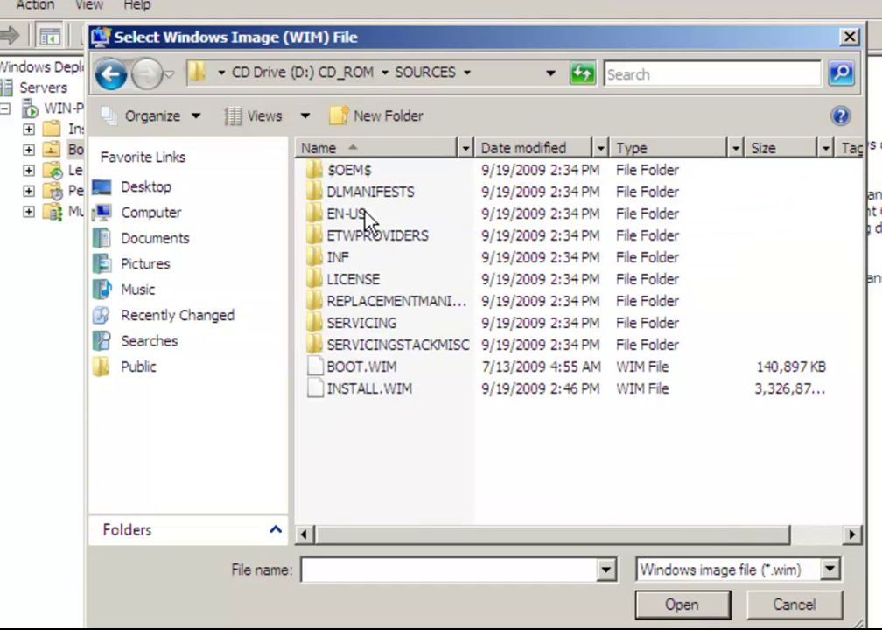
click(164, 246)
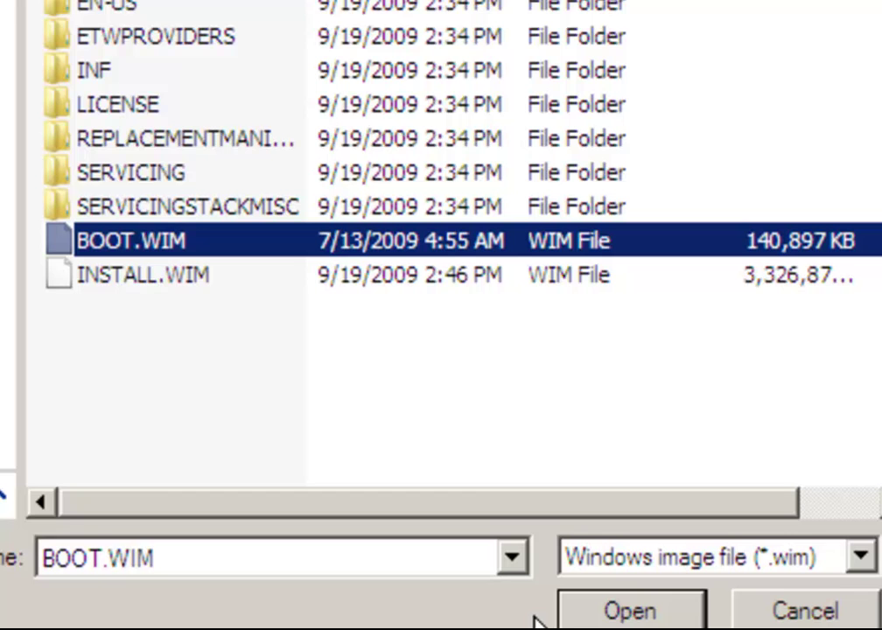
click(627, 612)
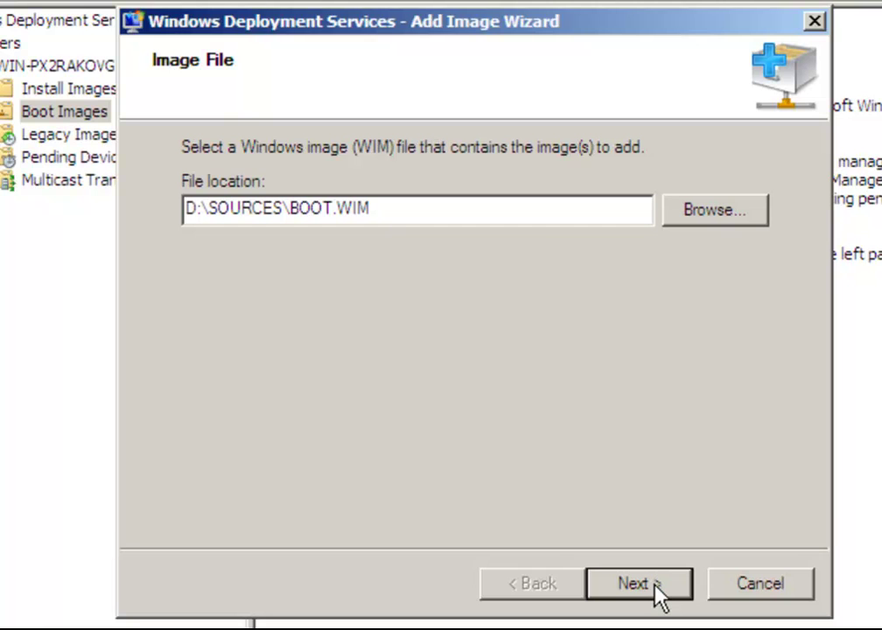
Accept the default name Microsoft Windows Setup (x86) and advance to the Summary page.
click(655, 587)
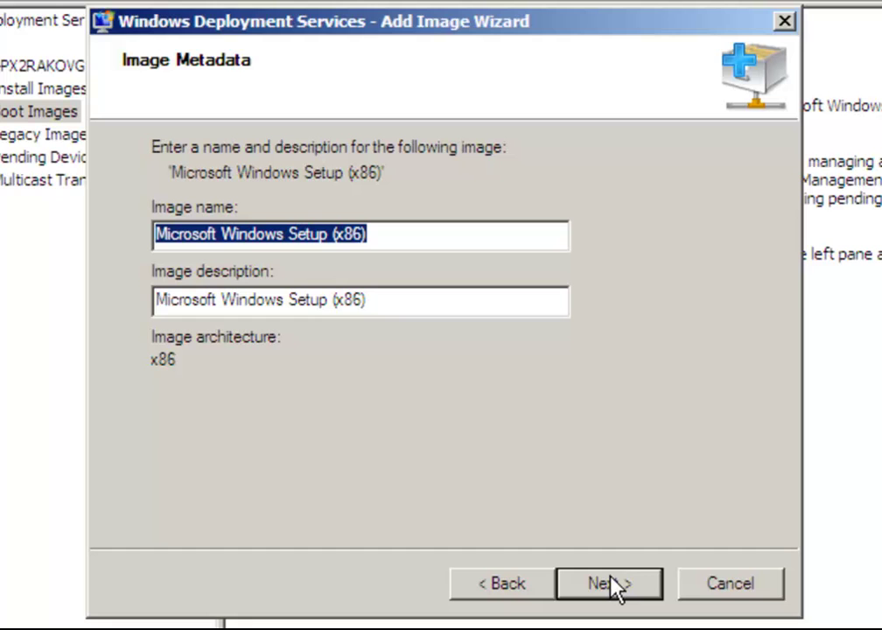
click(611, 577)
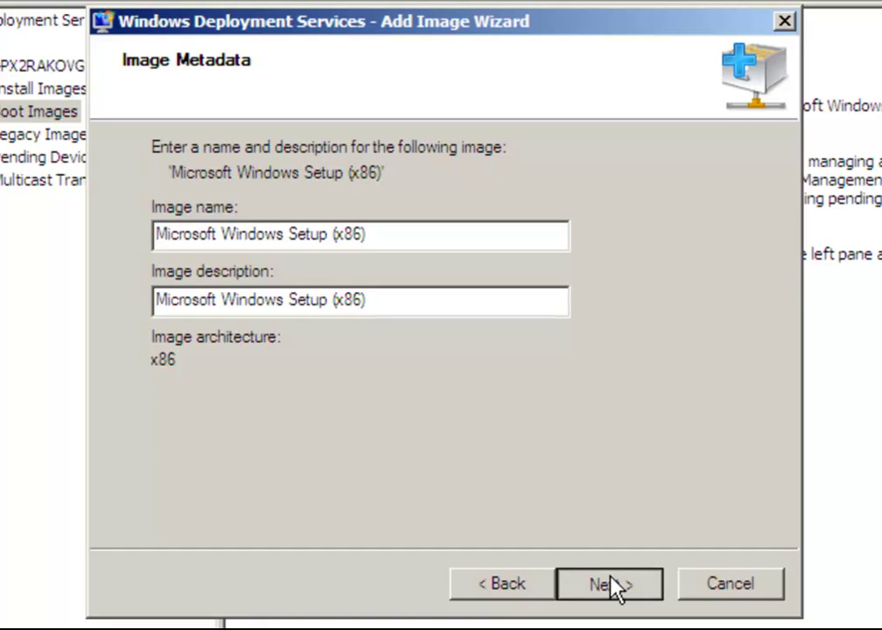
click(254, 472)
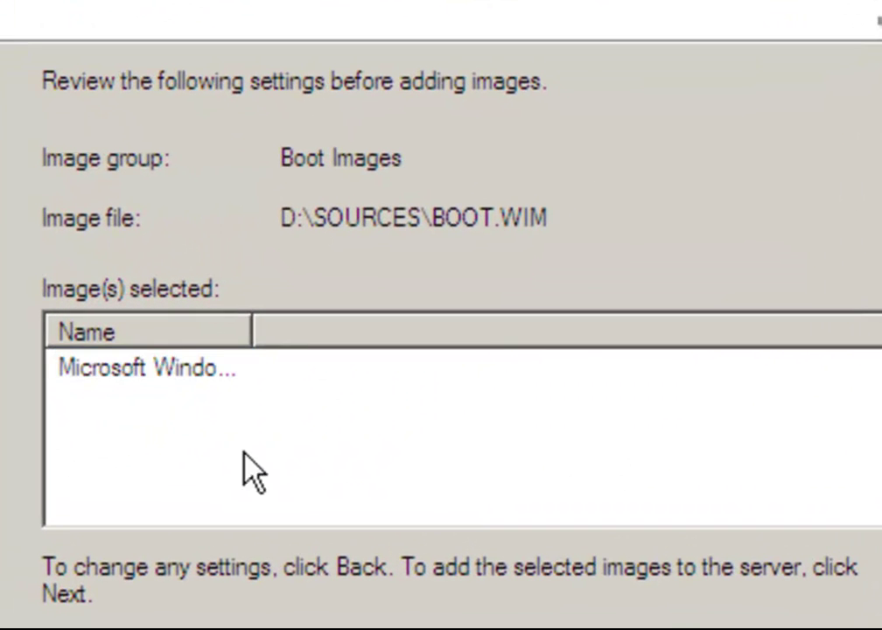
click(200, 378)
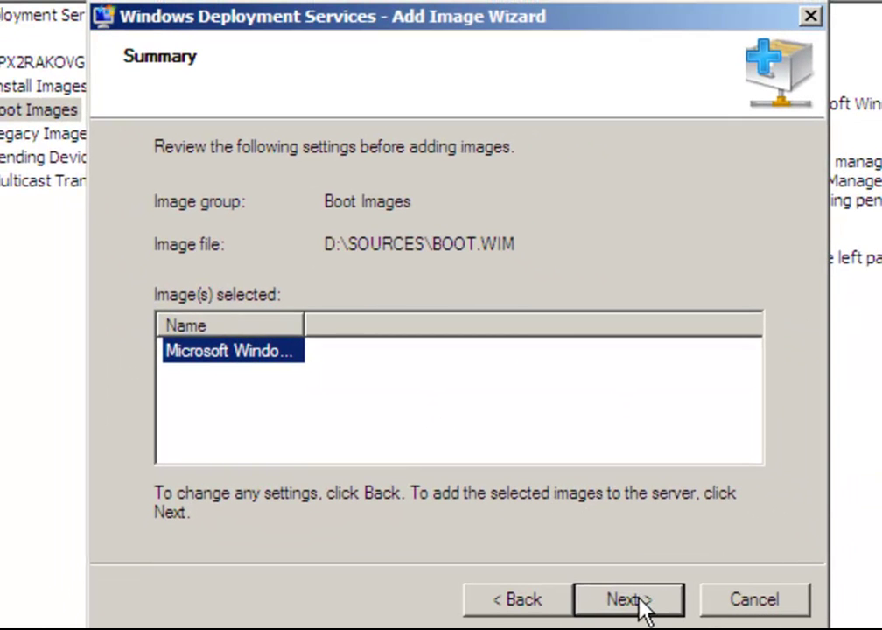
Confirm the summary to begin adding Microsoft Windows Setup (x86), image 1 of 1.
click(641, 604)
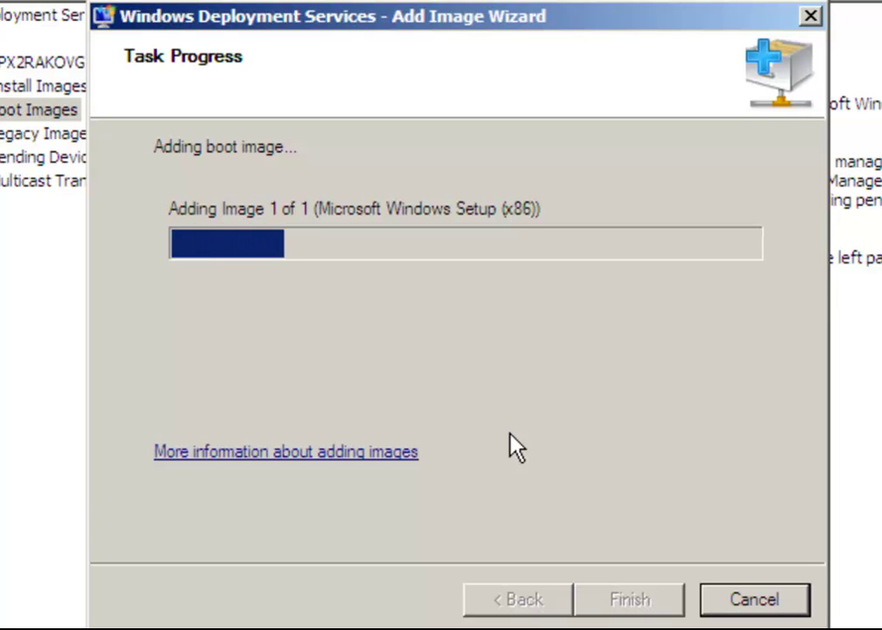
Read the 'More information about adding images' help topic, scrolling through it.
click(275, 451)
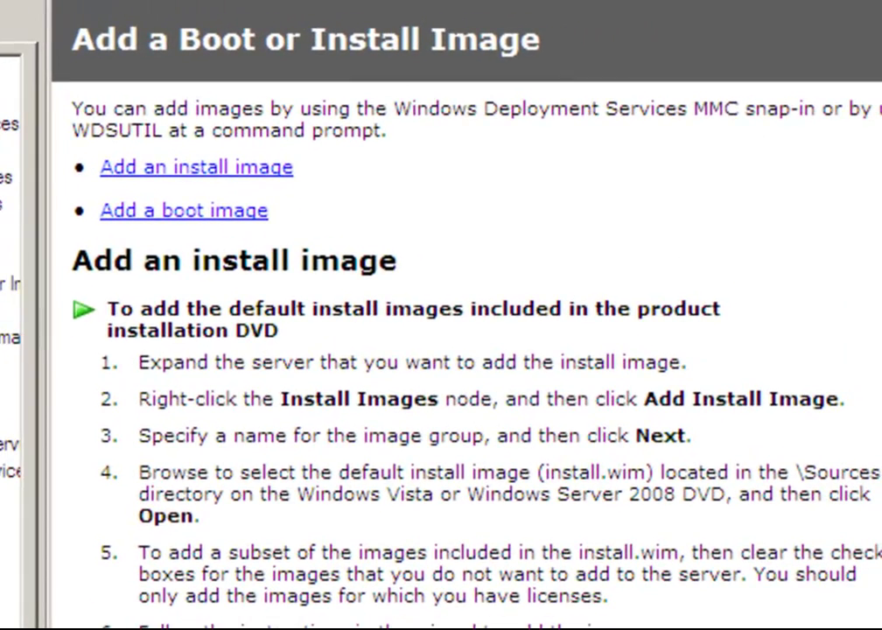
scroll(376, 350, down, 5)
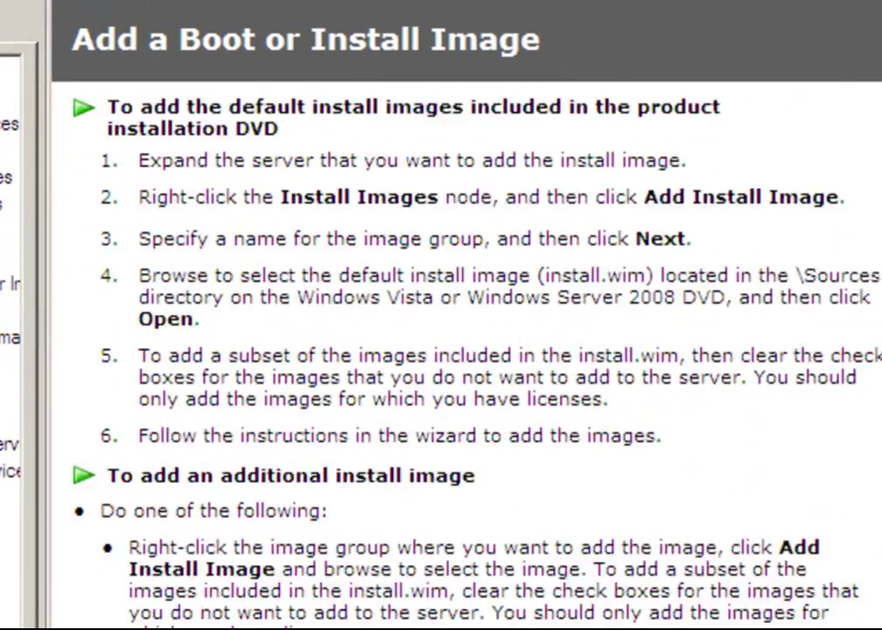
scroll(377, 350, down, 10)
scroll(376, 350, down, 8)
scroll(377, 350, down, 1)
scroll(376, 350, up, 3)
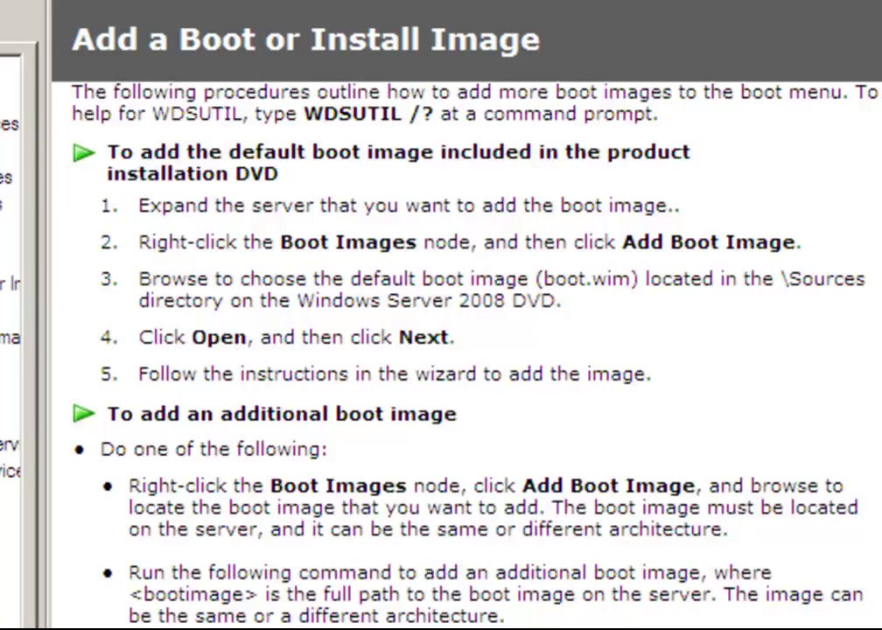
scroll(377, 350, up, 8)
scroll(376, 350, up, 10)
scroll(376, 350, up, 1)
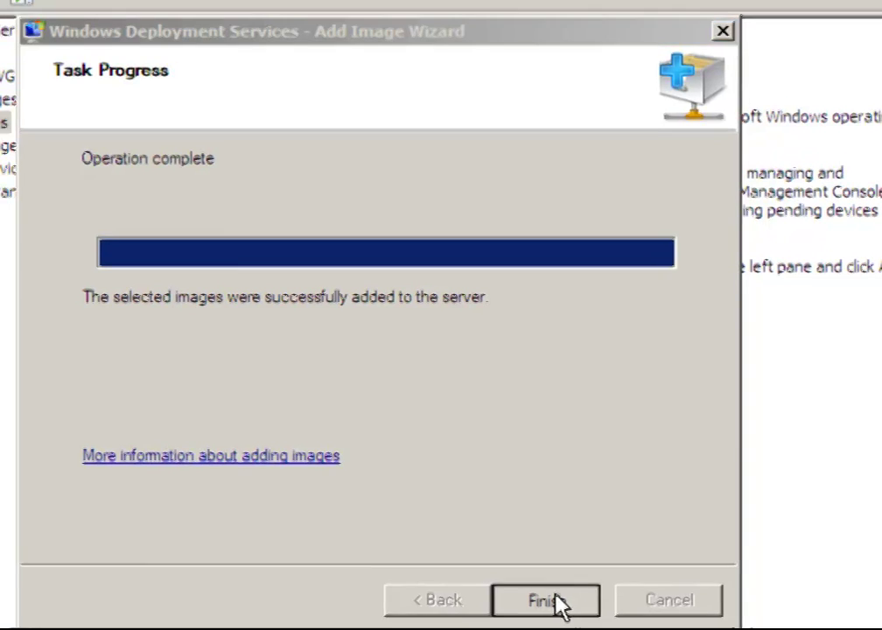
Finish the wizard so Boot Images lists Microsoft Windows Setup as x86, Online.
click(550, 591)
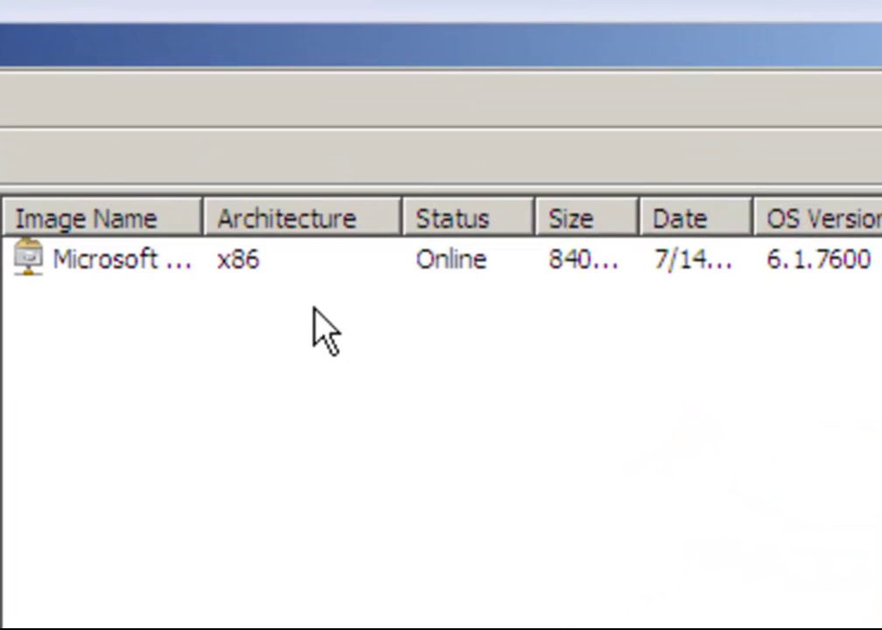